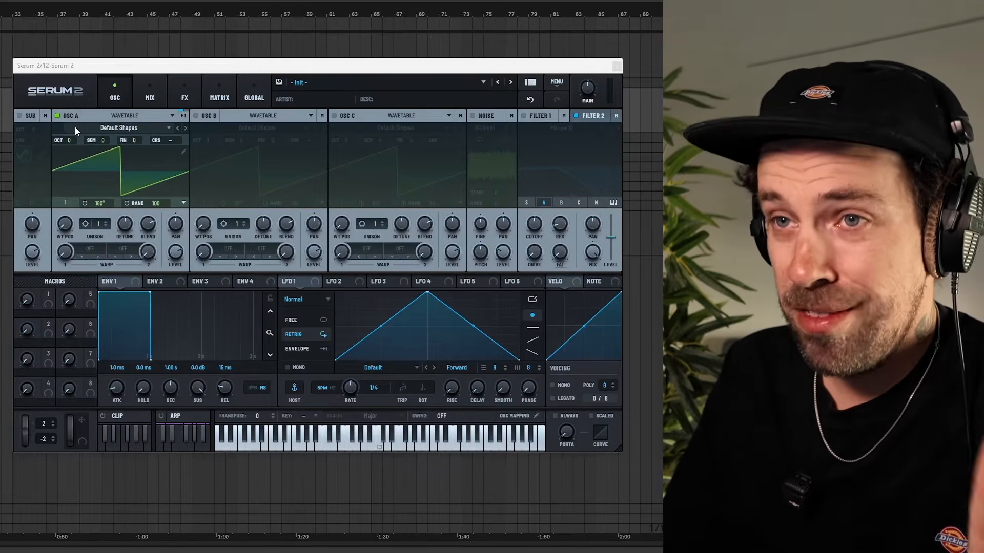
# Enable the noise oscillator and set oscillator A to the sine frame, wavetable position 2, with two unison voices at octave -3.
pyautogui.click(473, 116)
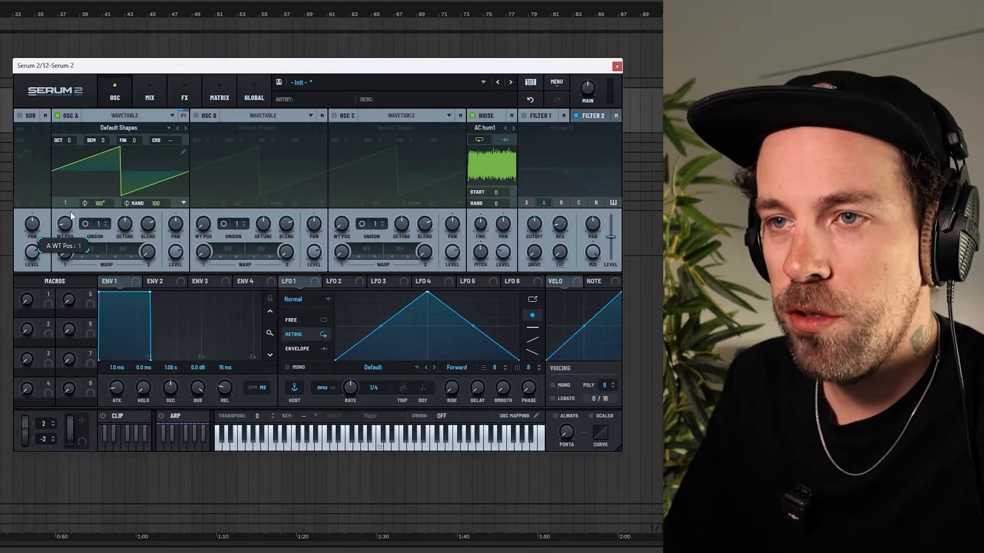
pyautogui.moveTo(69, 211); pyautogui.dragTo(72, 203)
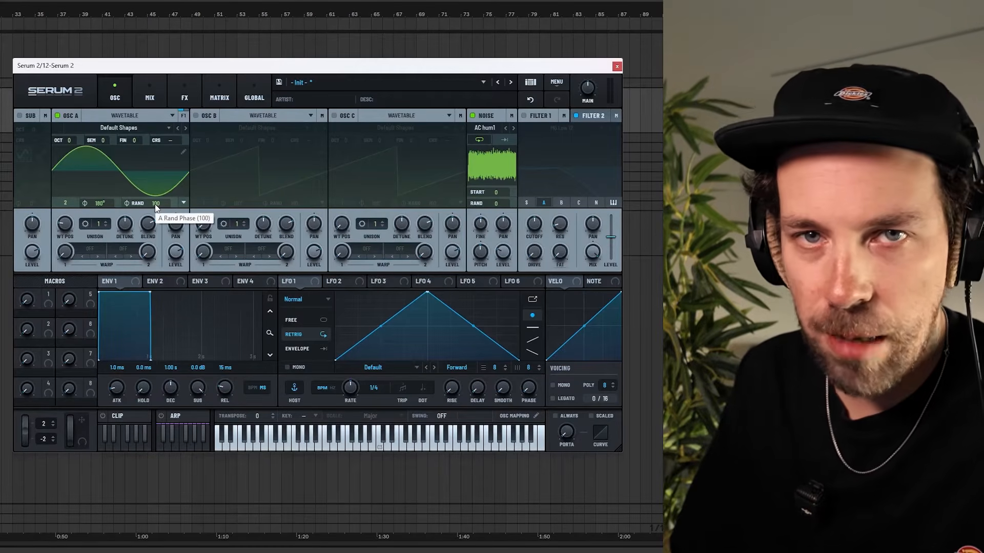
pyautogui.click(107, 222)
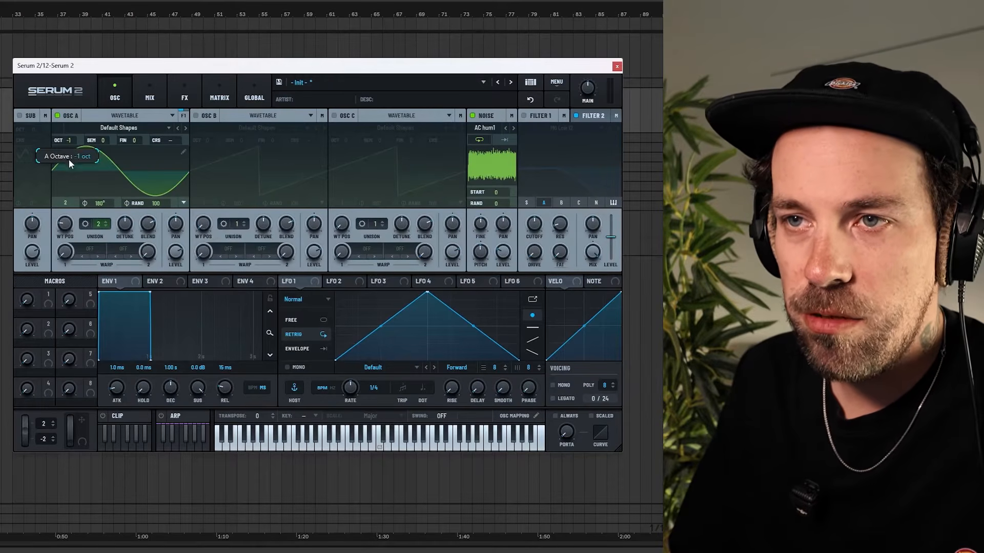
pyautogui.moveTo(67, 174); pyautogui.dragTo(66, 178)
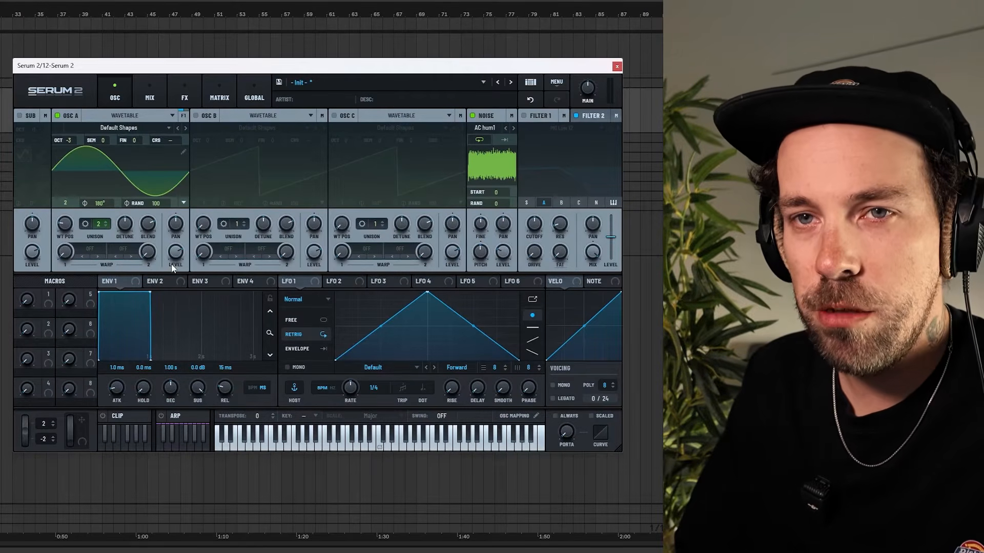
pyautogui.press('f')
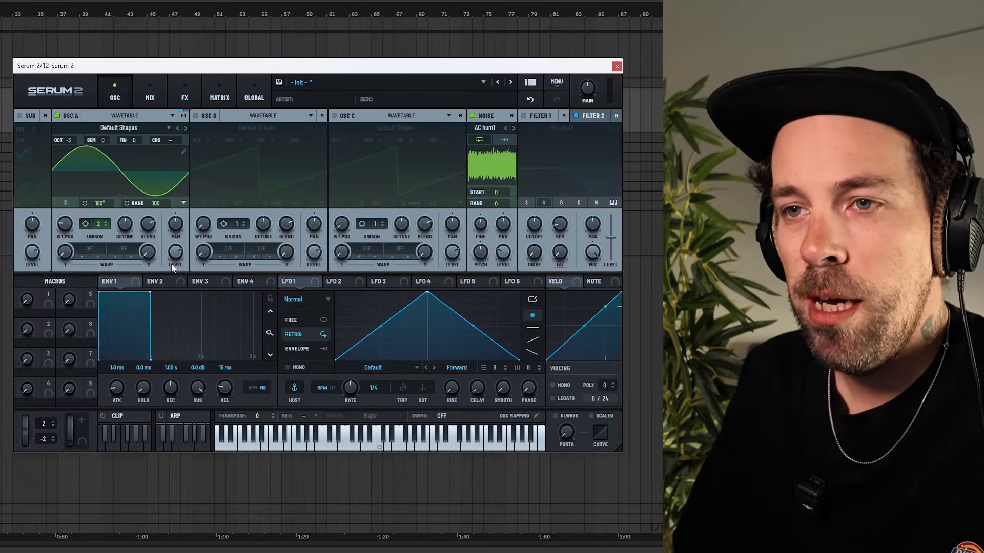
# Set oscillator A's first warp to FM (Noise) and try out its amount.
pyautogui.click(91, 248)
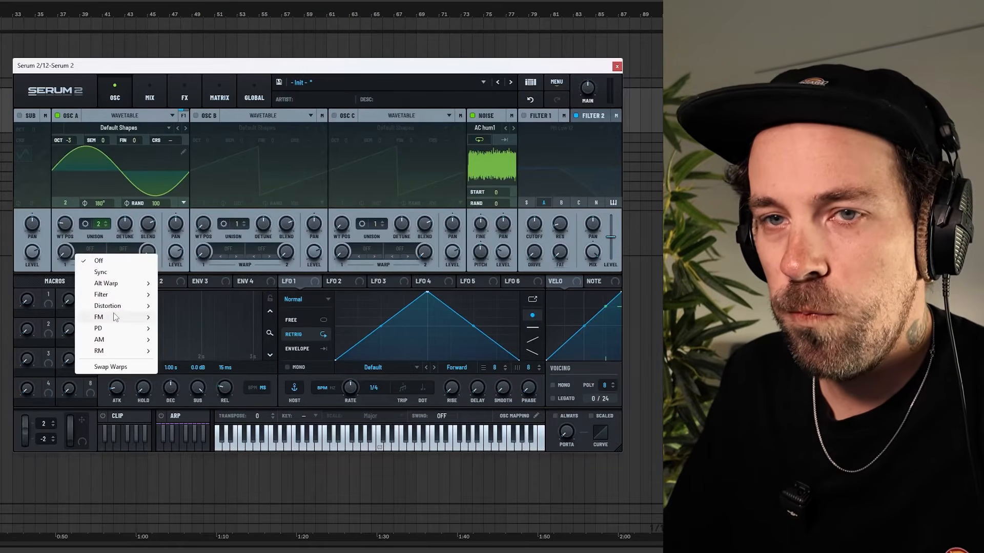
pyautogui.moveTo(115, 317)
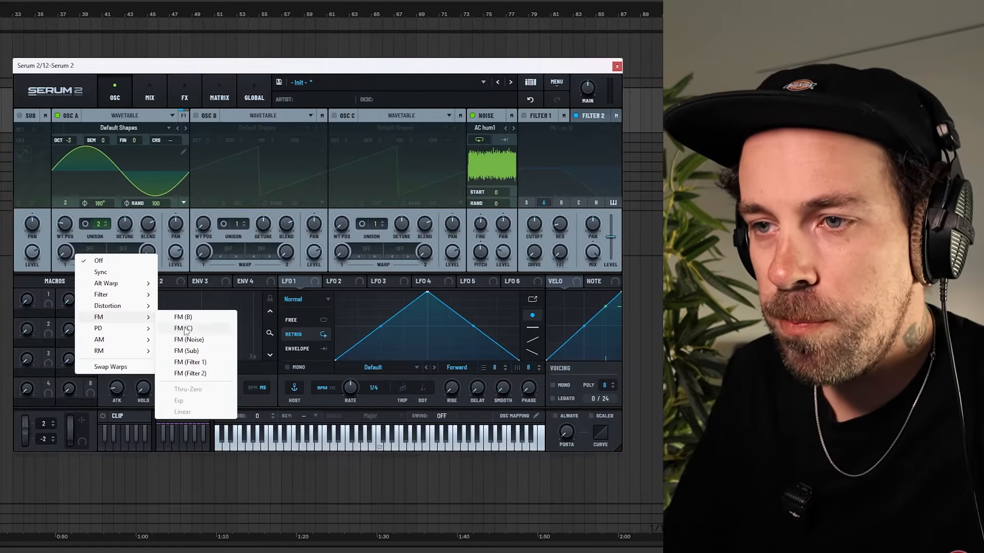
pyautogui.click(188, 340)
pyautogui.moveTo(68, 253); pyautogui.dragTo(65, 152)
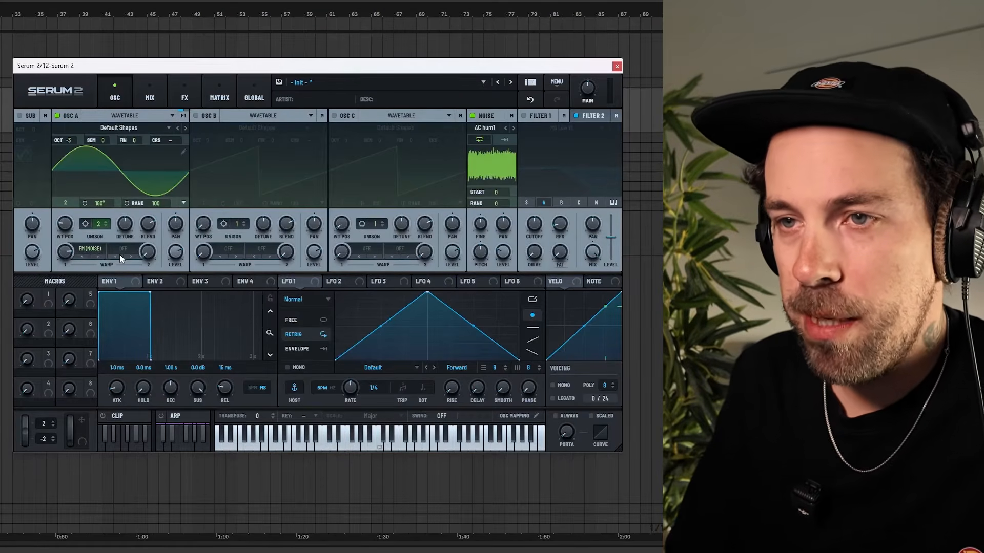
# Set oscillator A's second warp to the HPF filter and tune its variation to about 0.25.
pyautogui.click(126, 250)
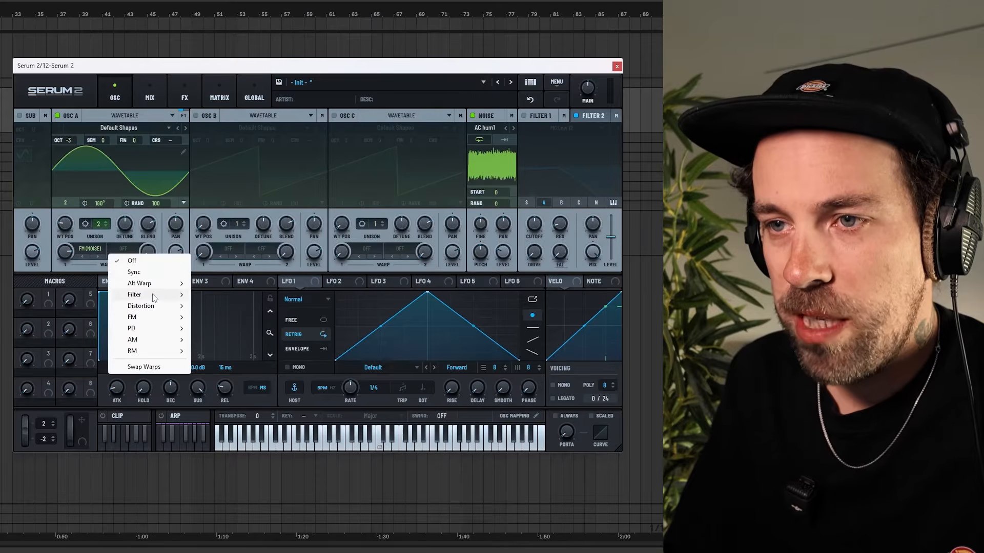
pyautogui.moveTo(155, 294)
pyautogui.click(215, 303)
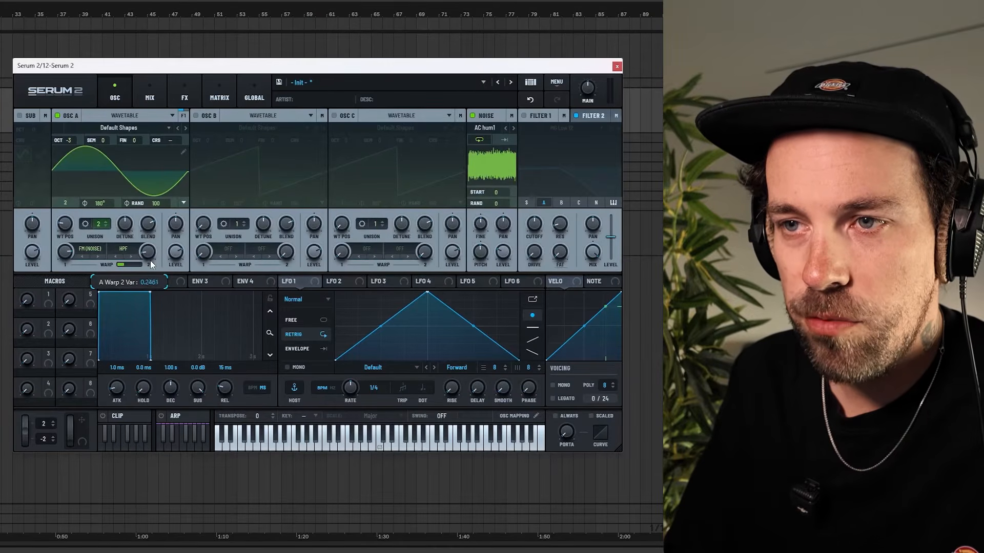
pyautogui.moveTo(150, 243); pyautogui.dragTo(149, 232)
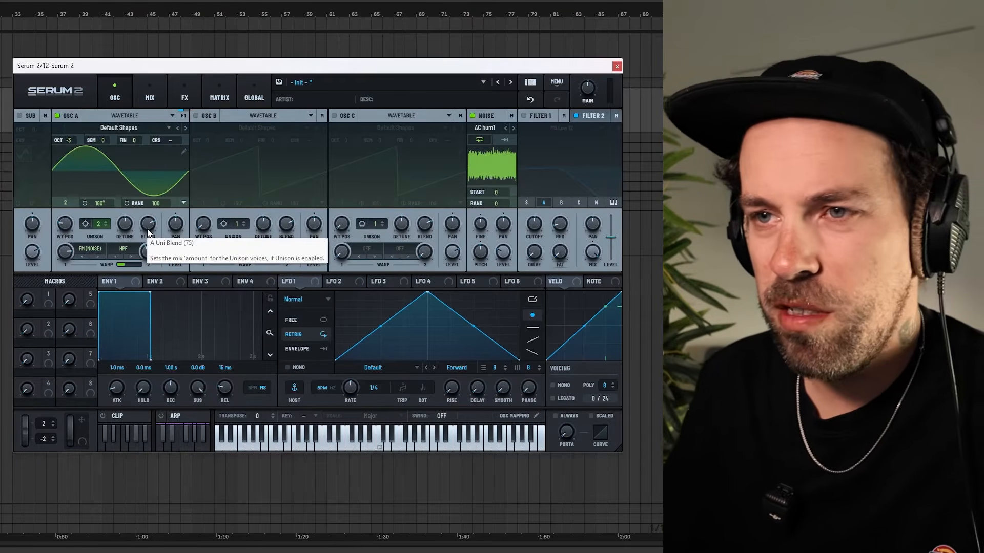
pyautogui.moveTo(151, 244)
pyautogui.mouseDown()
pyautogui.moveTo(151, 234)
pyautogui.moveTo(149, 250)
pyautogui.mouseUp()
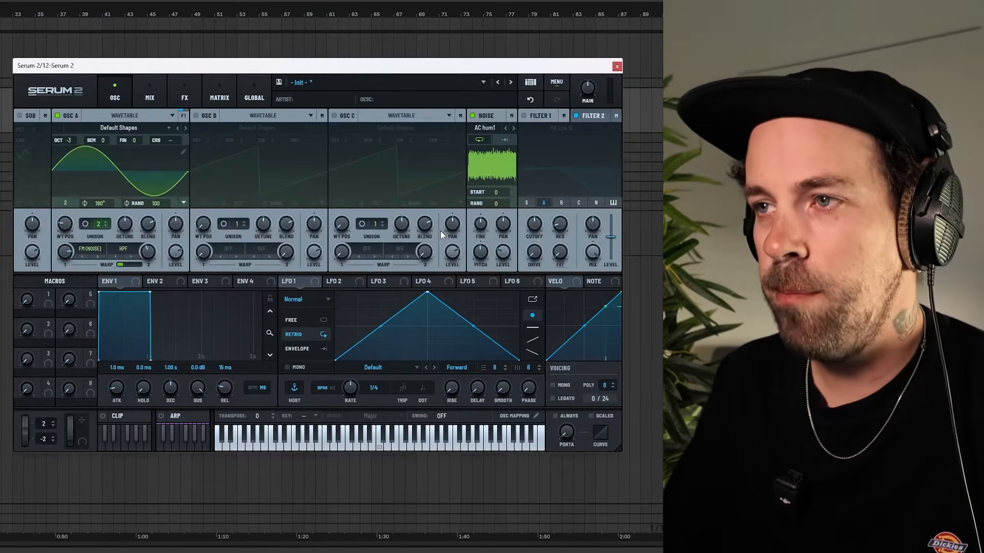
# Load the HP12 White Noise (Stereo) sample from S2 Noises into the noise oscillator and try adjusting its pitch.
pyautogui.click(491, 127)
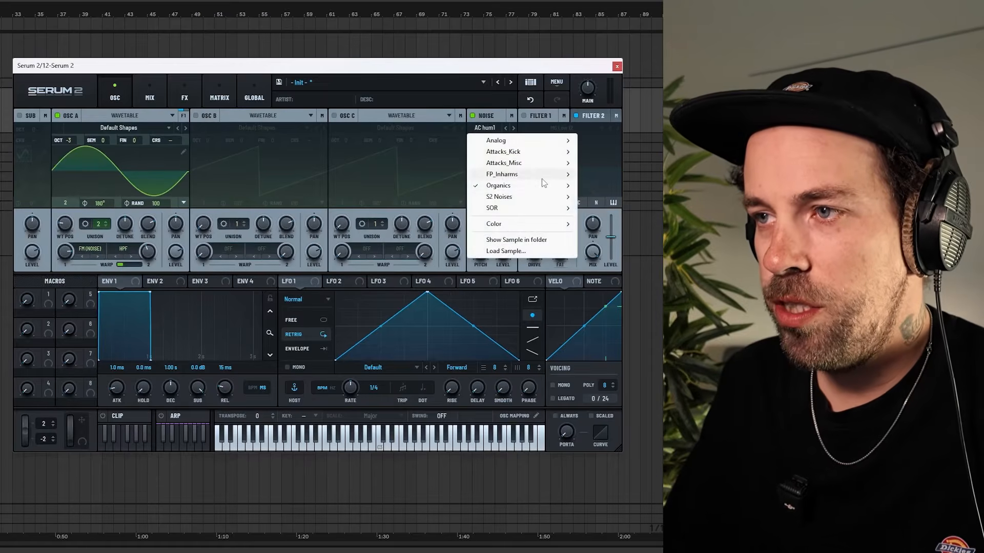
pyautogui.moveTo(537, 187)
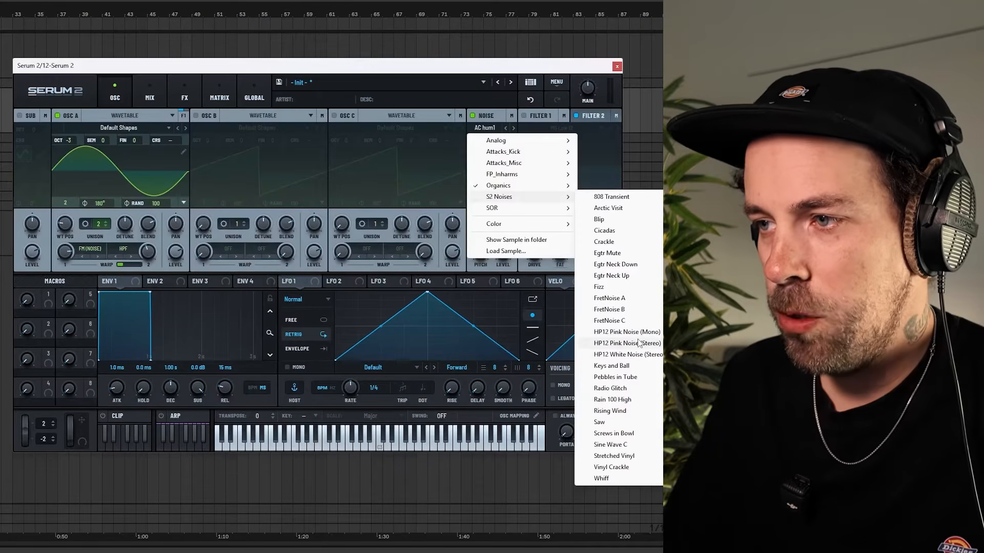
pyautogui.click(634, 357)
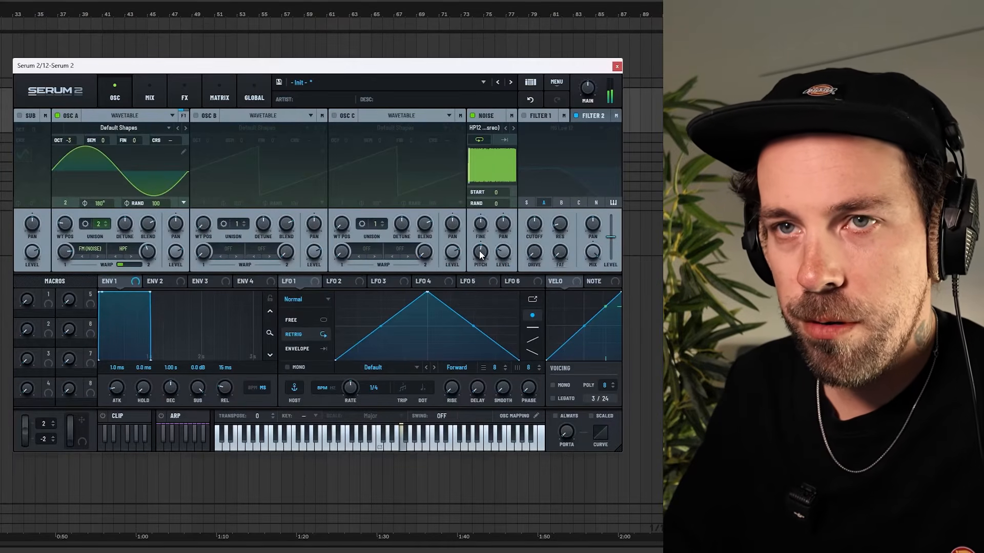
pyautogui.moveTo(480, 254); pyautogui.dragTo(481, 250)
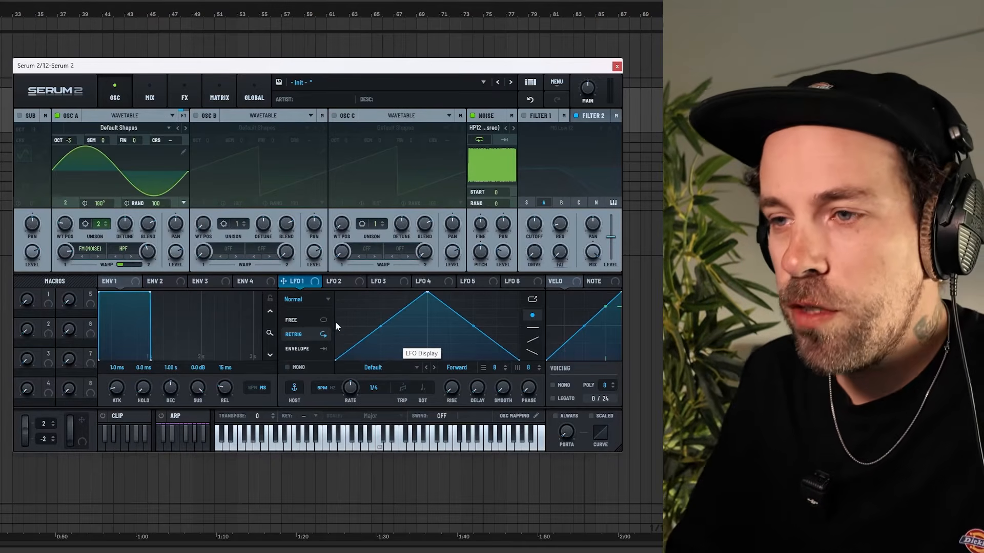
# Shape LFO 1 into a rising 4-bar ramp and assign it to oscillator A's FM warp amount.
pyautogui.moveTo(304, 344)
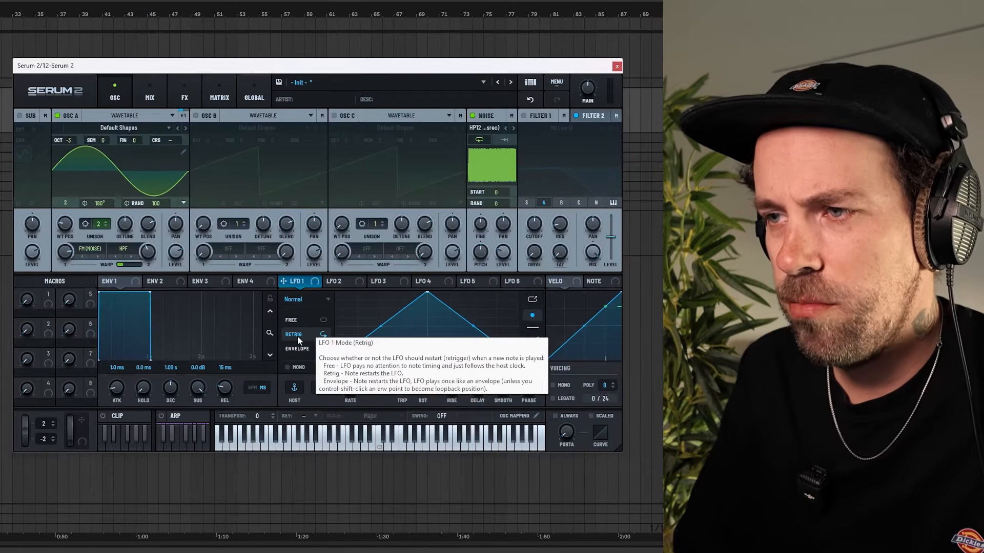
pyautogui.moveTo(427, 293); pyautogui.dragTo(524, 277)
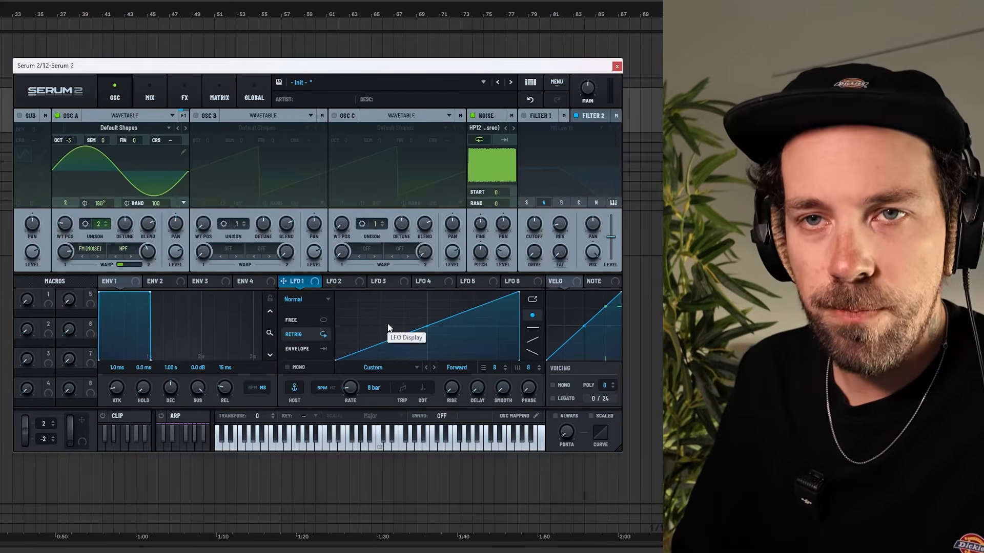
pyautogui.moveTo(283, 281); pyautogui.dragTo(64, 254)
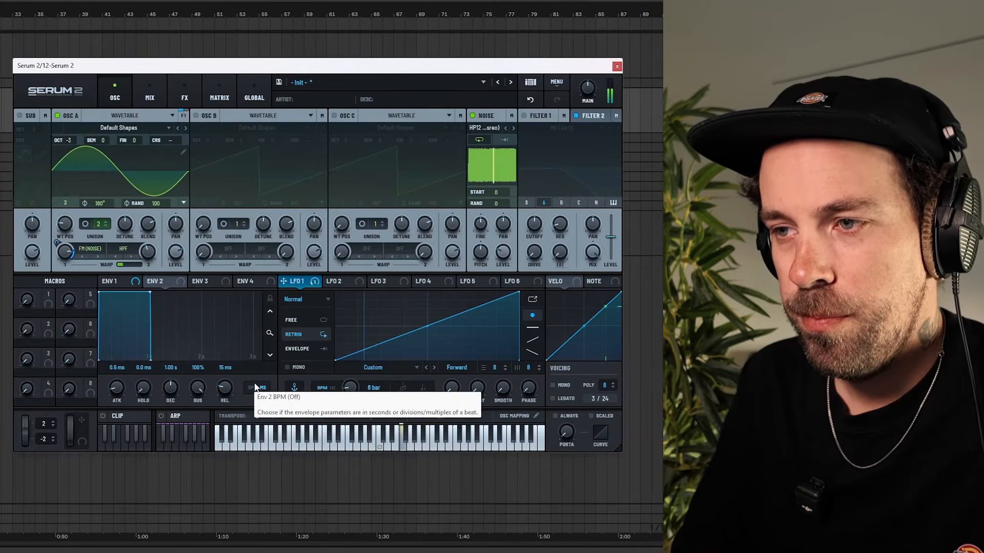
pyautogui.moveTo(355, 389); pyautogui.dragTo(353, 383)
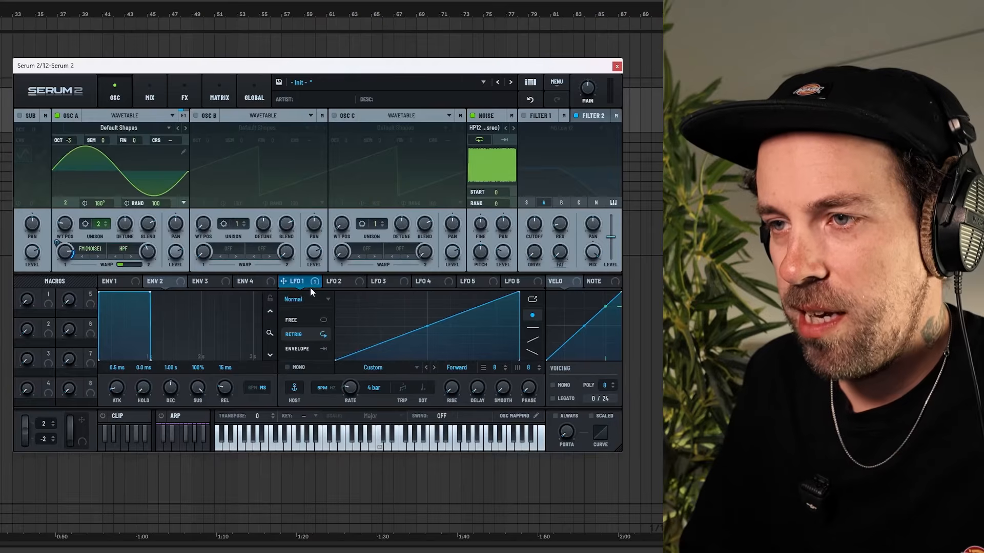
# Assign LFO 1 to the noise oscillator's level with a modulation depth of about 11%.
pyautogui.moveTo(322, 283); pyautogui.dragTo(502, 253)
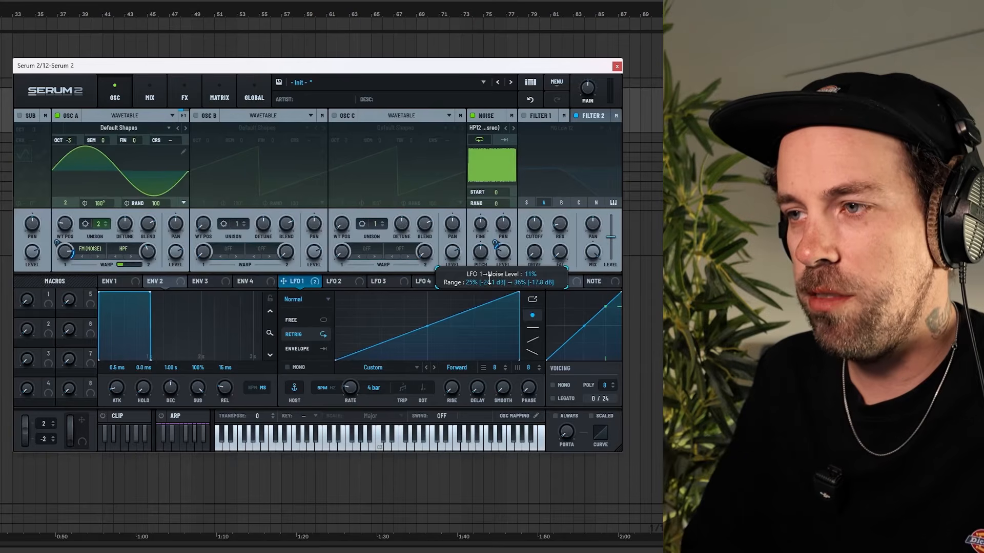
pyautogui.moveTo(489, 279); pyautogui.dragTo(489, 280)
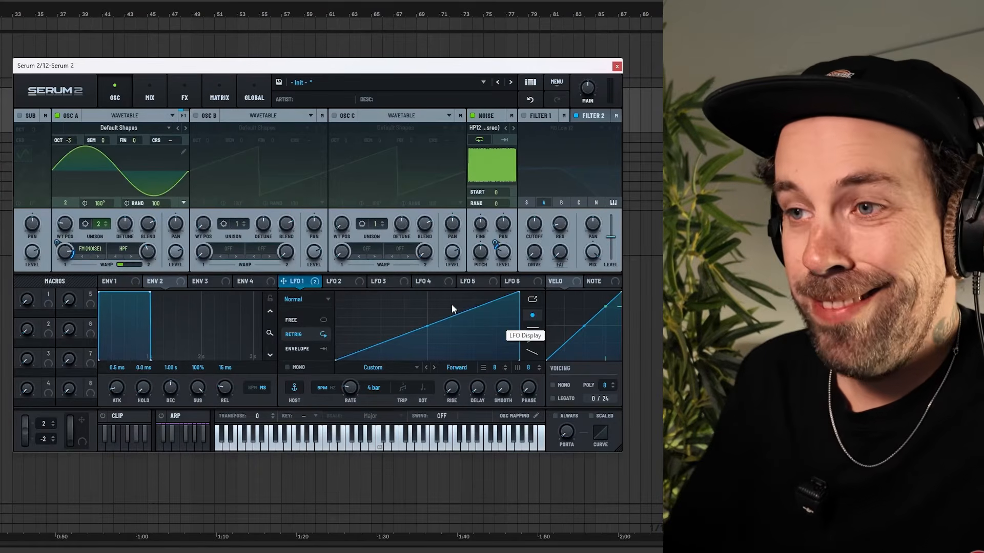
# Switch LFO 2 to free-running mode with its rate in Hz and assign it to the noise level.
pyautogui.click(339, 281)
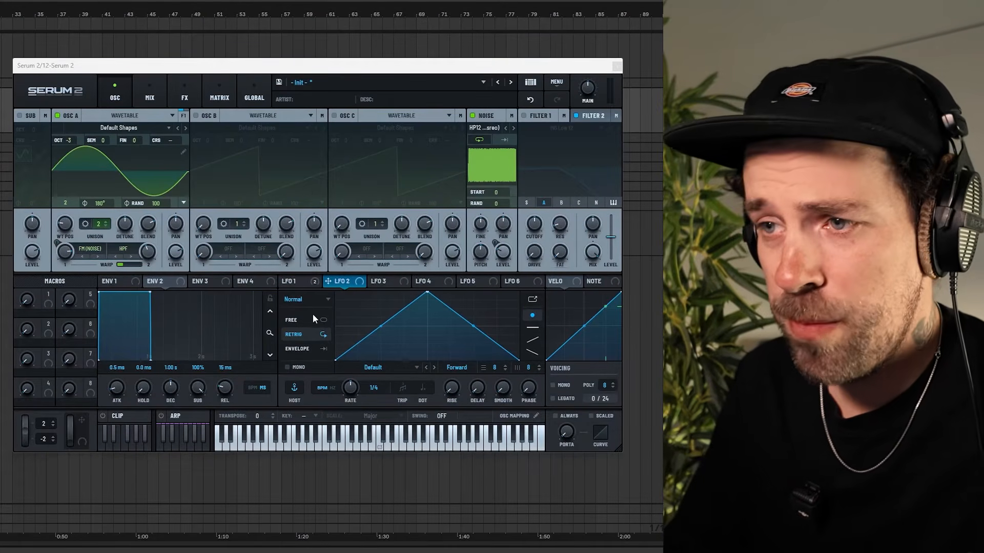
pyautogui.click(300, 316)
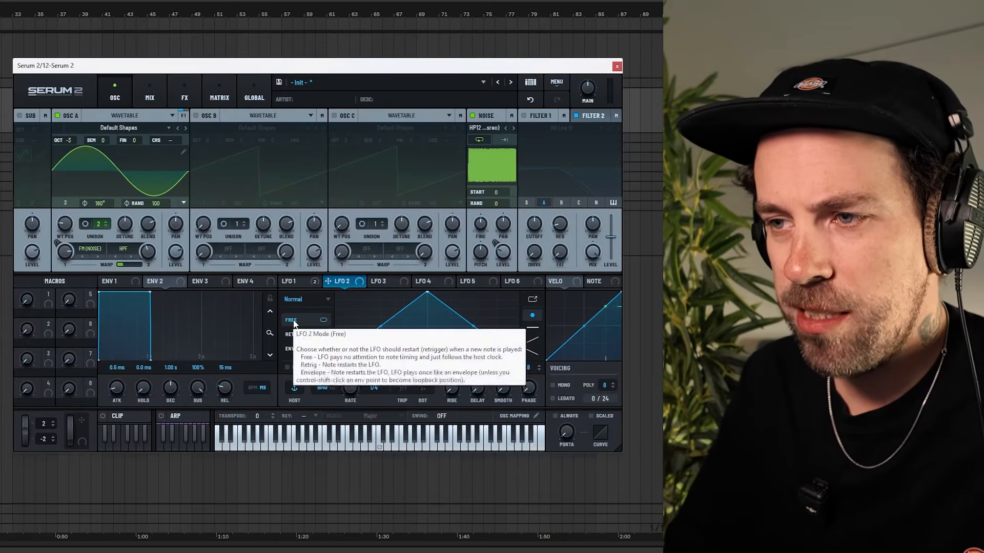
pyautogui.click(321, 388)
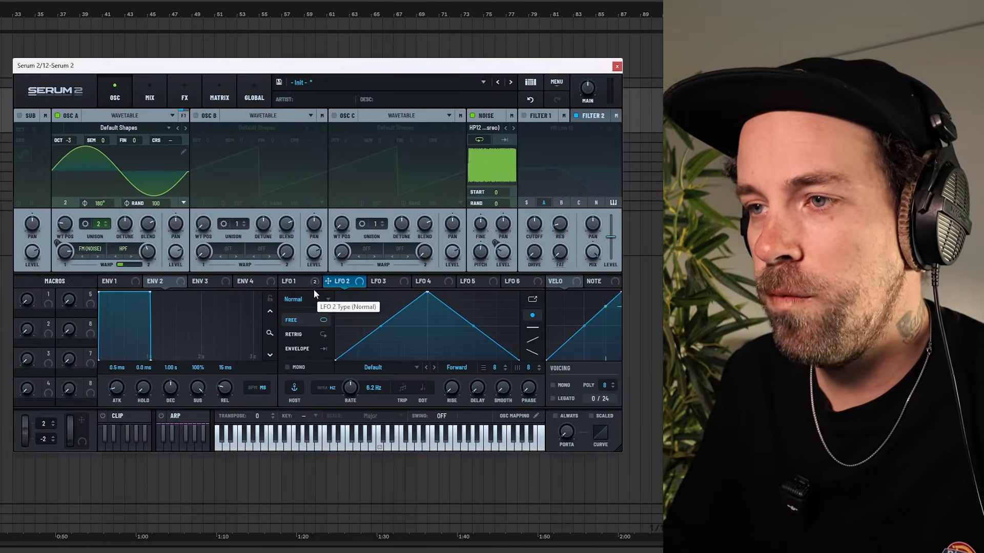
pyautogui.moveTo(345, 280); pyautogui.dragTo(503, 258)
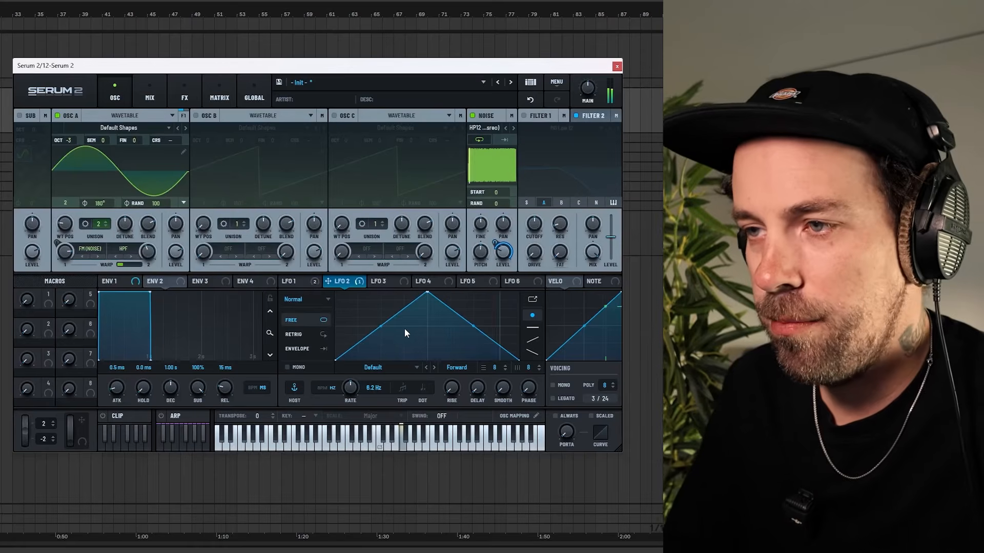
# Lower the peak of LFO 2's triangle slightly and set its rate to about 8.7 Hz.
pyautogui.moveTo(351, 388); pyautogui.dragTo(349, 424)
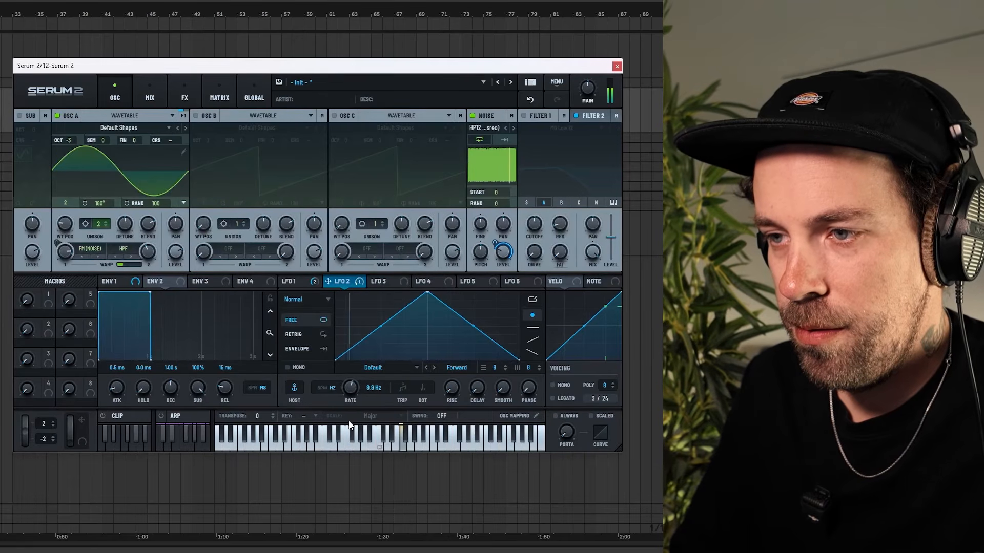
pyautogui.moveTo(428, 296); pyautogui.dragTo(427, 316)
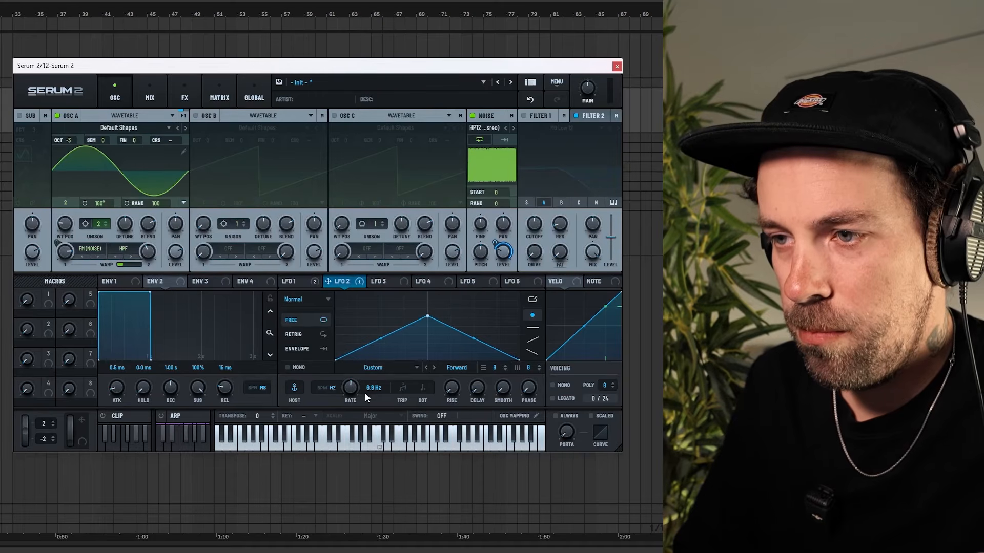
pyautogui.moveTo(348, 390)
pyautogui.mouseDown()
pyautogui.moveTo(347, 349)
pyautogui.moveTo(345, 386)
pyautogui.mouseUp()
pyautogui.moveTo(427, 317); pyautogui.dragTo(426, 301)
pyautogui.moveTo(355, 388)
pyautogui.mouseDown()
pyautogui.moveTo(352, 350)
pyautogui.moveTo(352, 402)
pyautogui.moveTo(351, 392)
pyautogui.mouseUp()
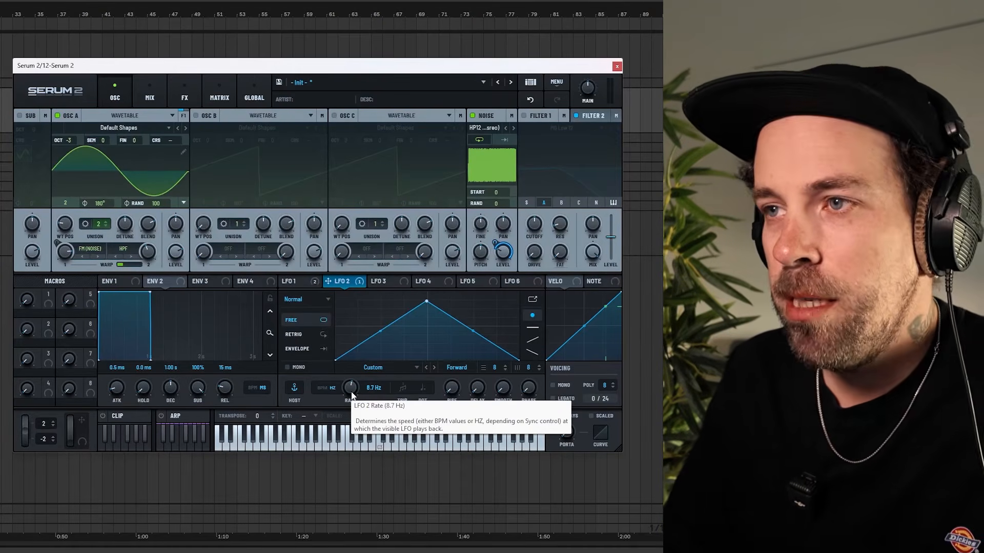
# Add an Equalizer to the main effects chain and cut the lows with a high-pass band at about 471 Hz, Q 42.
pyautogui.click(185, 92)
pyautogui.click(25, 134)
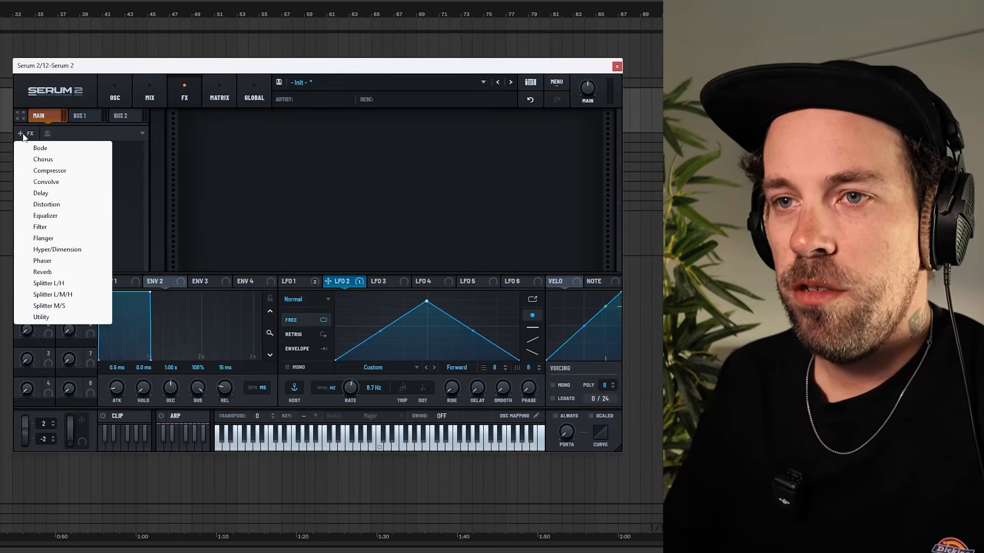
pyautogui.click(57, 216)
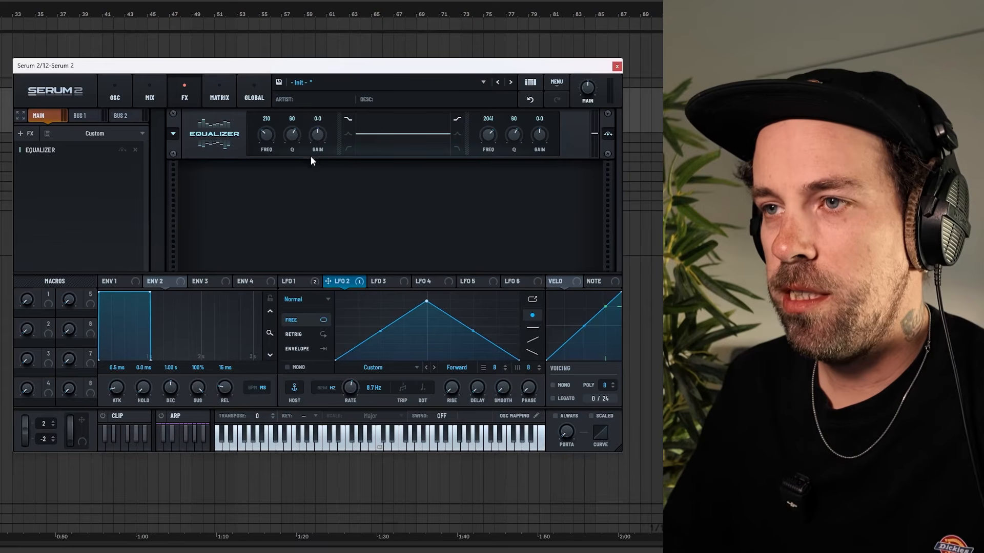
pyautogui.click(347, 148)
pyautogui.moveTo(293, 136); pyautogui.dragTo(266, 130)
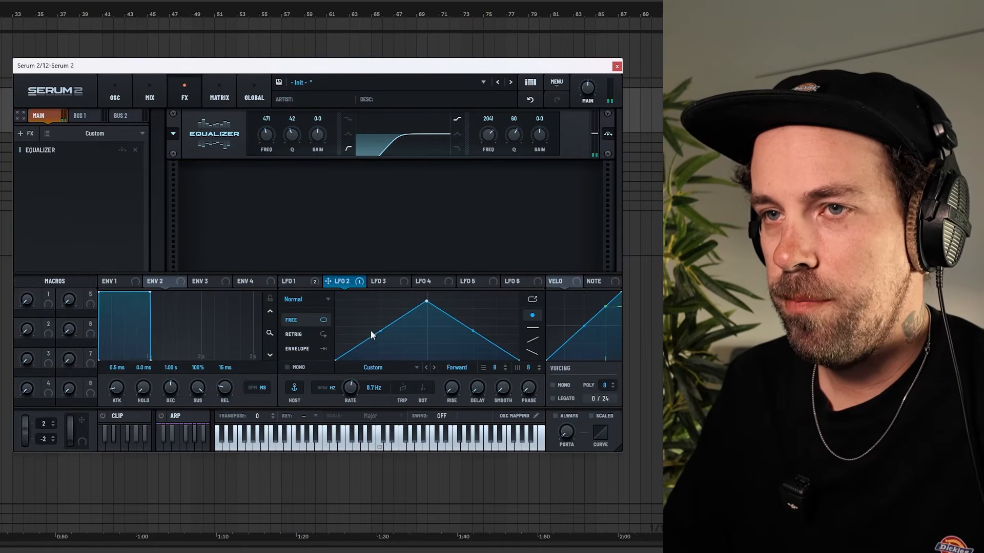
# Add a Convolve effect after the Equalizer and load the factory Massive impulse response Cold Abyss.
pyautogui.click(23, 133)
pyautogui.click(51, 182)
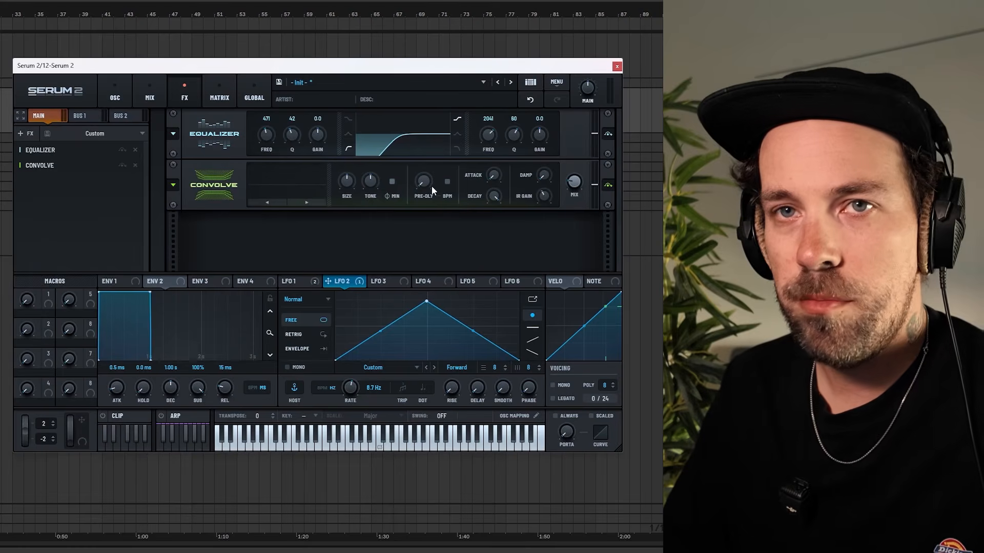
pyautogui.click(297, 184)
pyautogui.moveTo(295, 204)
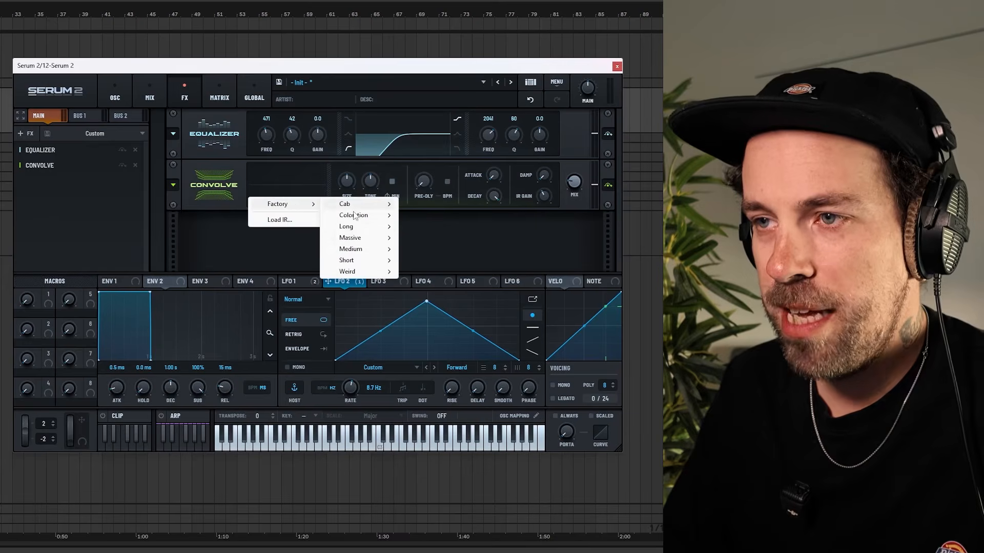
pyautogui.moveTo(353, 238)
pyautogui.click(409, 259)
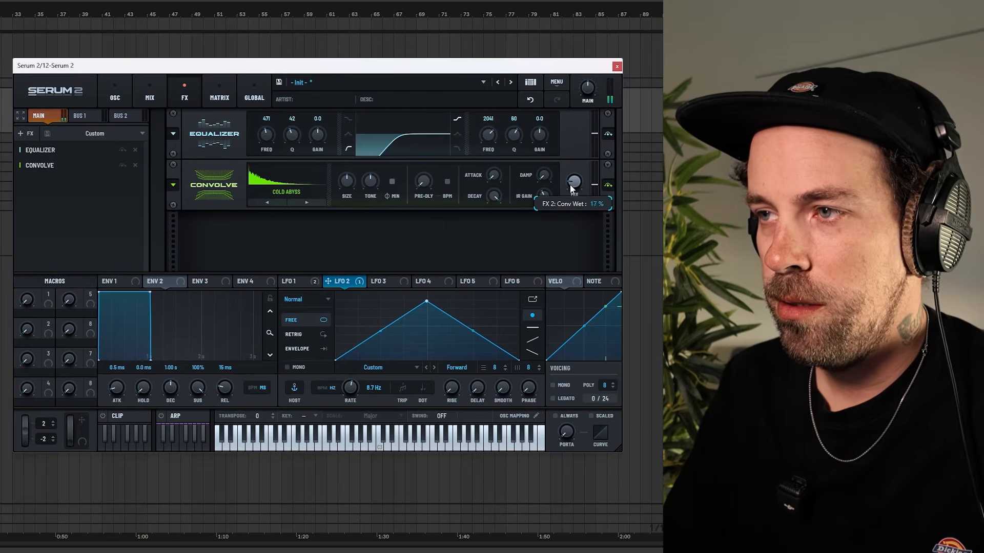
# Assign LFO 1 to the mix amount of the Convolve effect.
pyautogui.click(293, 284)
pyautogui.moveTo(306, 283); pyautogui.dragTo(575, 182)
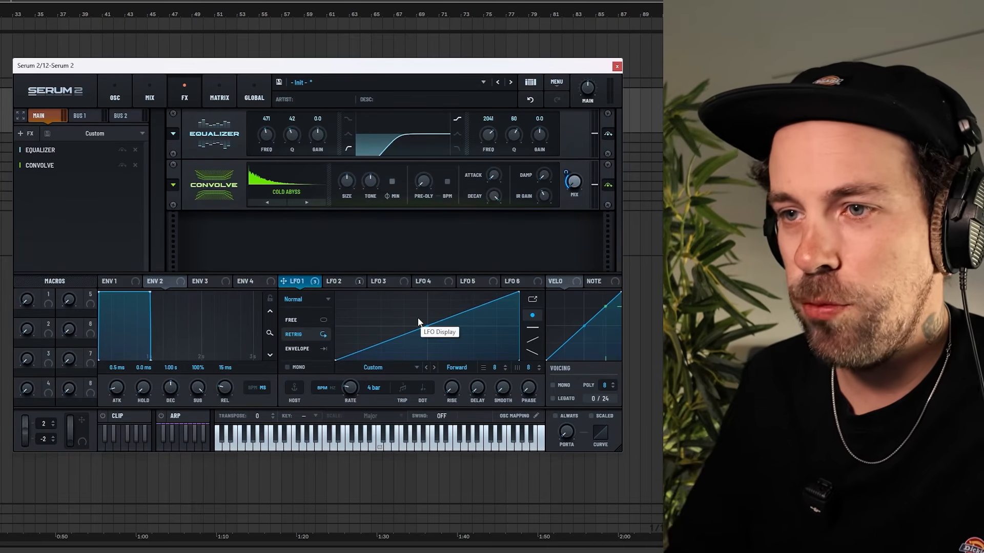
# Fine-tune the LFO-modulated FM warp amount of oscillator A.
pyautogui.click(114, 98)
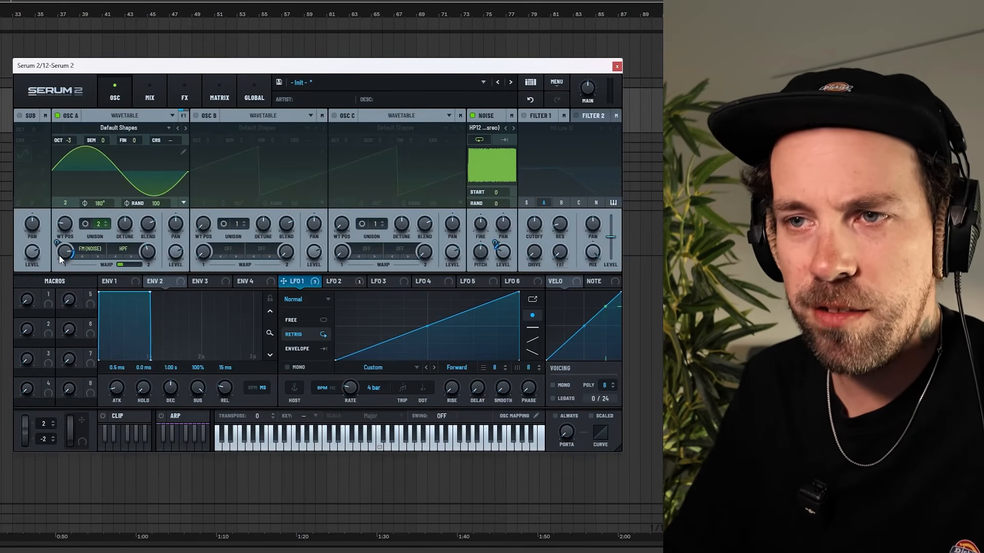
pyautogui.moveTo(59, 256)
pyautogui.moveTo(59, 254); pyautogui.dragTo(59, 271)
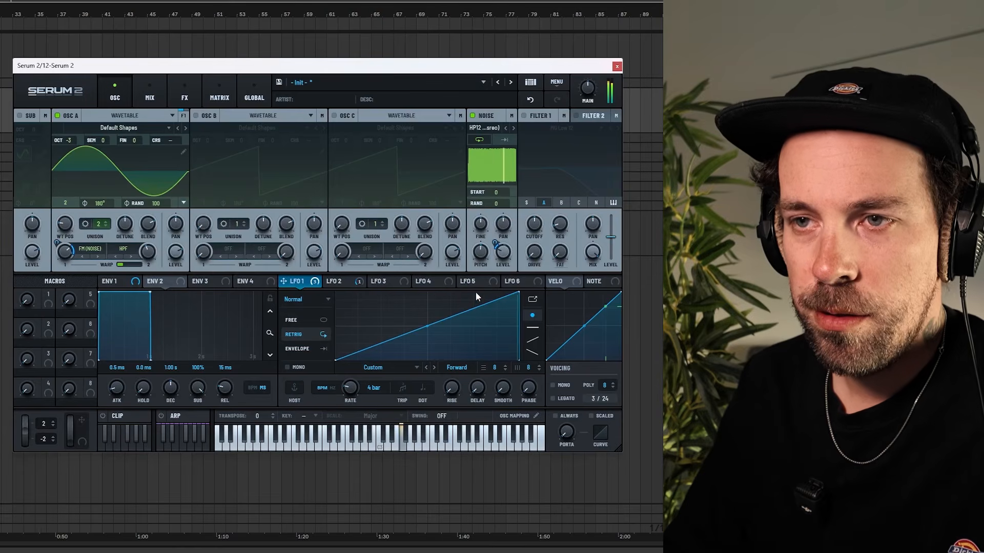
# Play the automated clip spanning bars 45 to 53 in the arrangement to hear the sound.
pyautogui.click(340, 282)
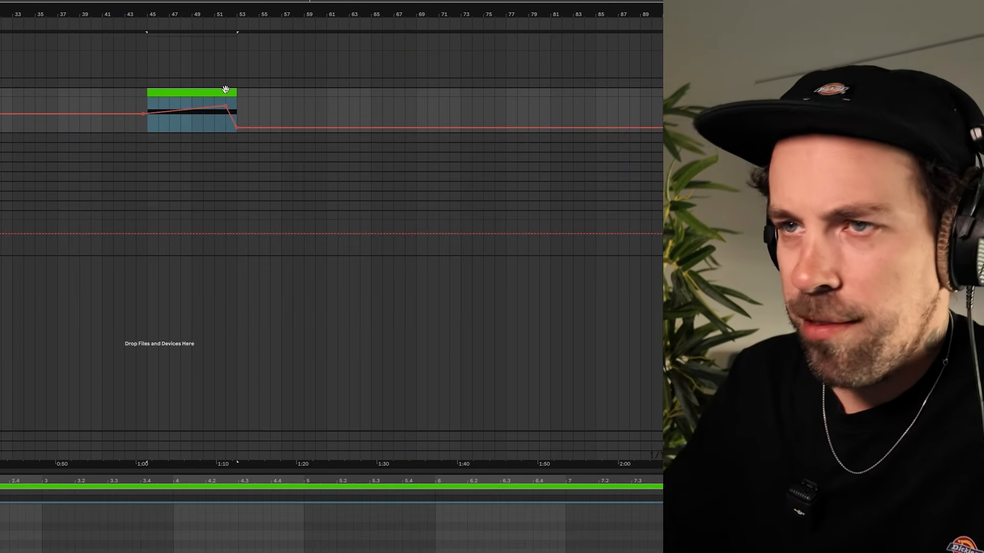
pyautogui.press('space')
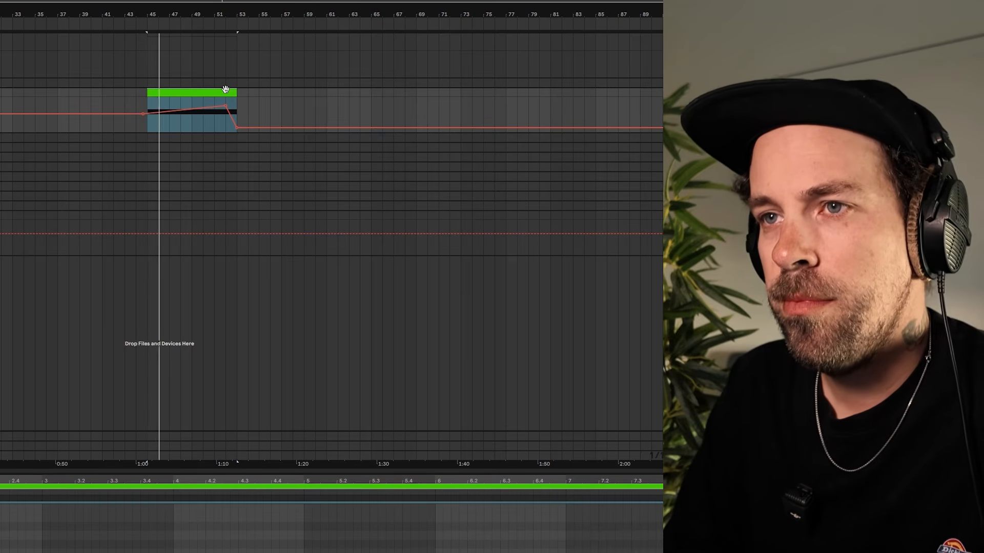